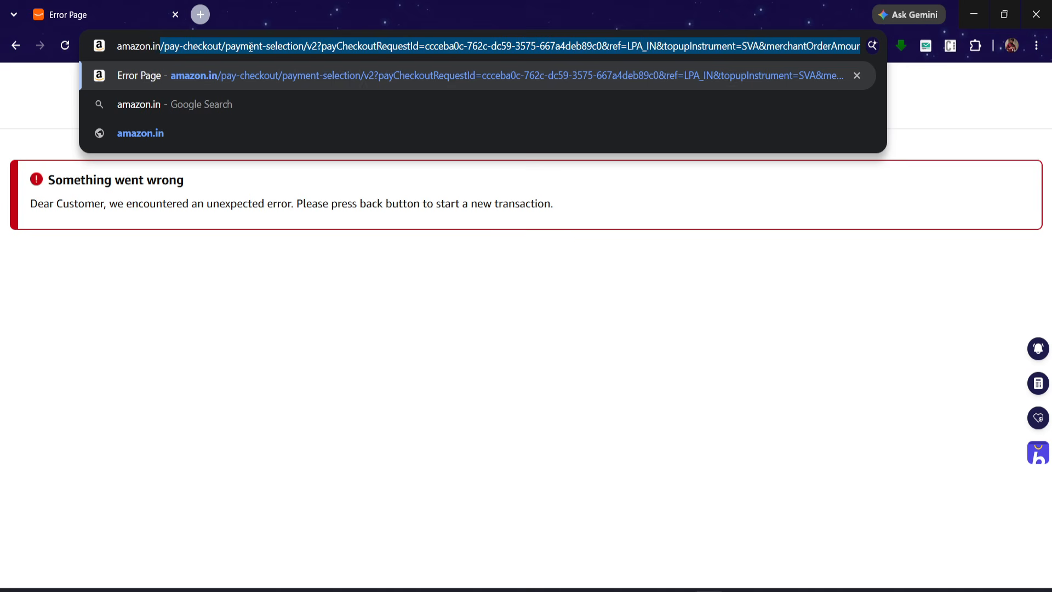
Load the amazon.in home page and select its web address for use as the reference link.
type("n")
key("Return")
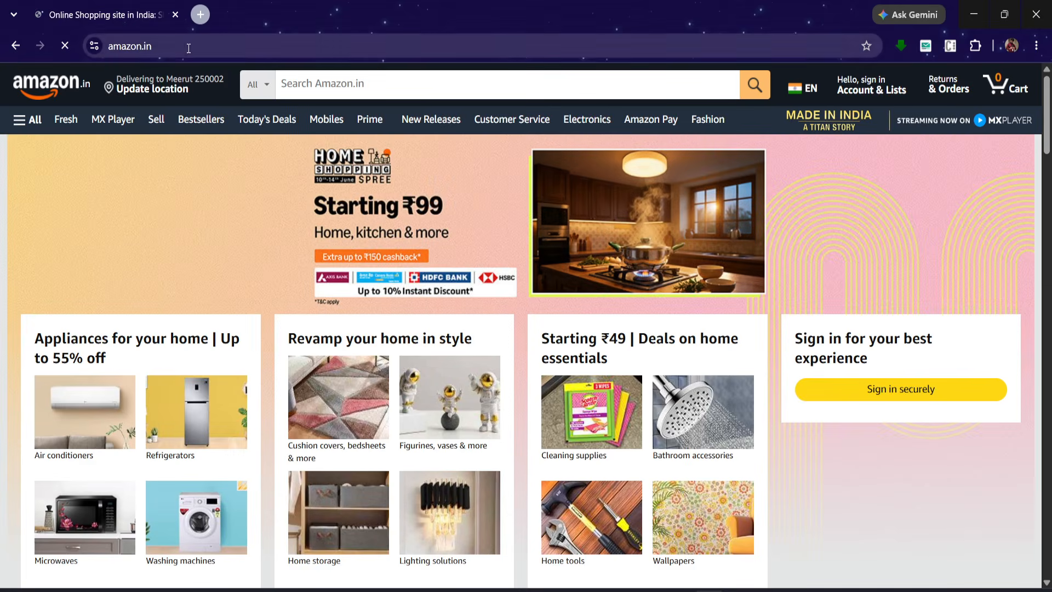
left_click(190, 49)
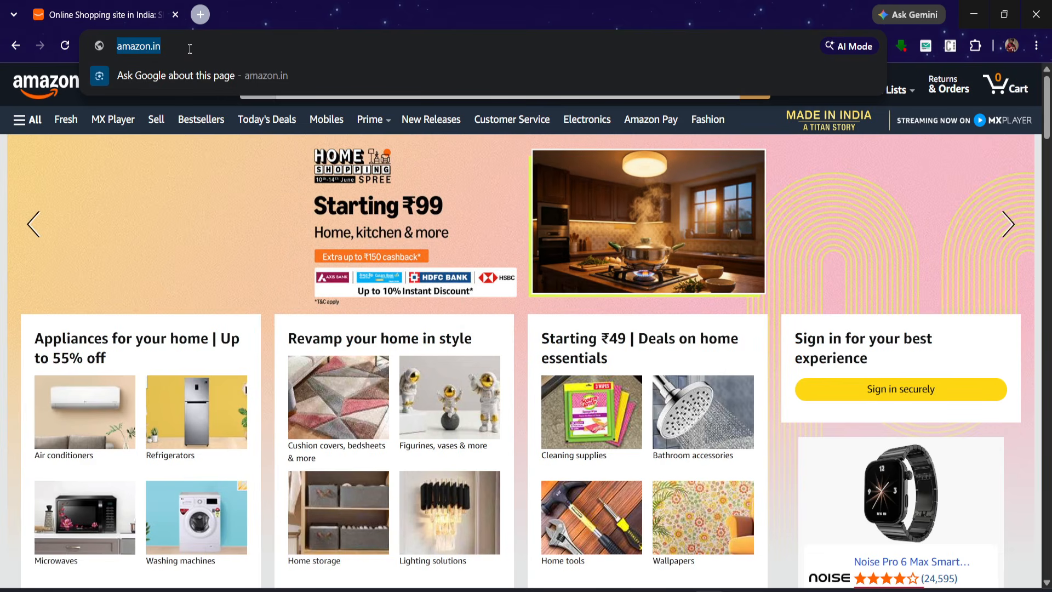
Replace the Amazon tab with a new one, search Google for "stitch" and open the Stitch site.
left_click(200, 14)
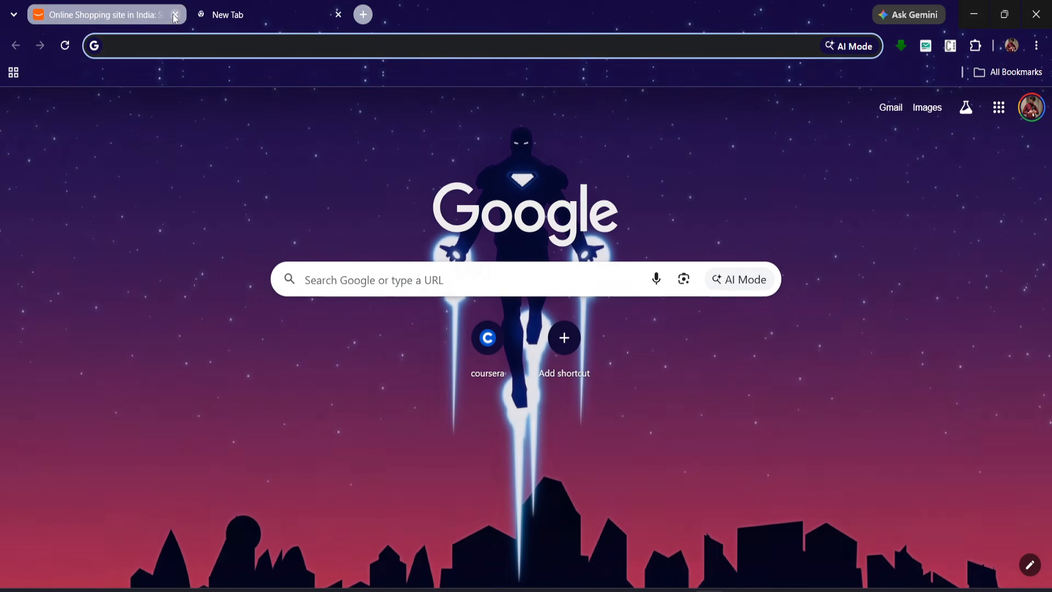
left_click(176, 15)
left_click(137, 38)
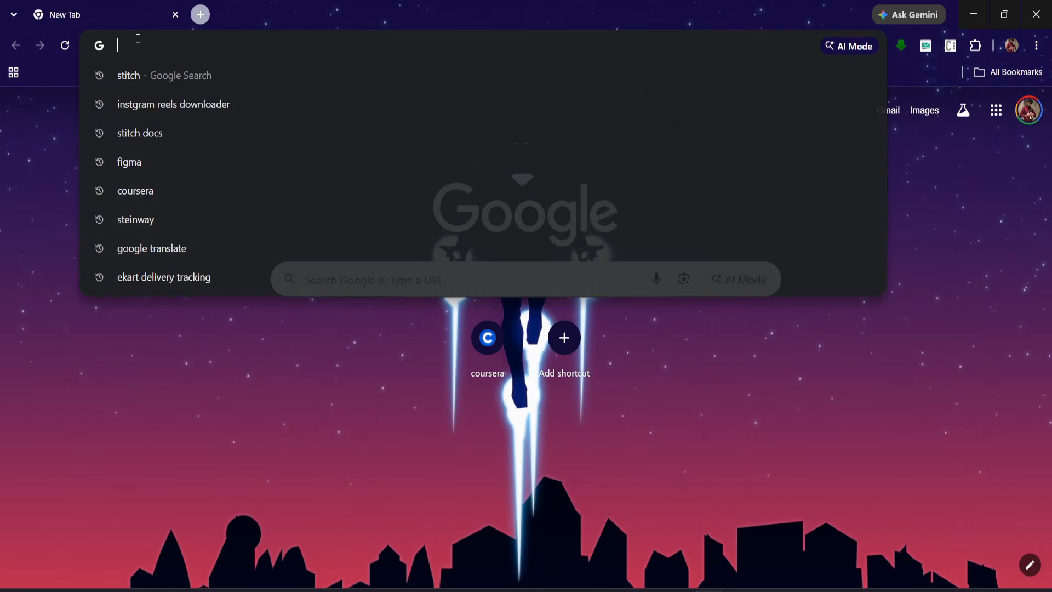
left_click(144, 74)
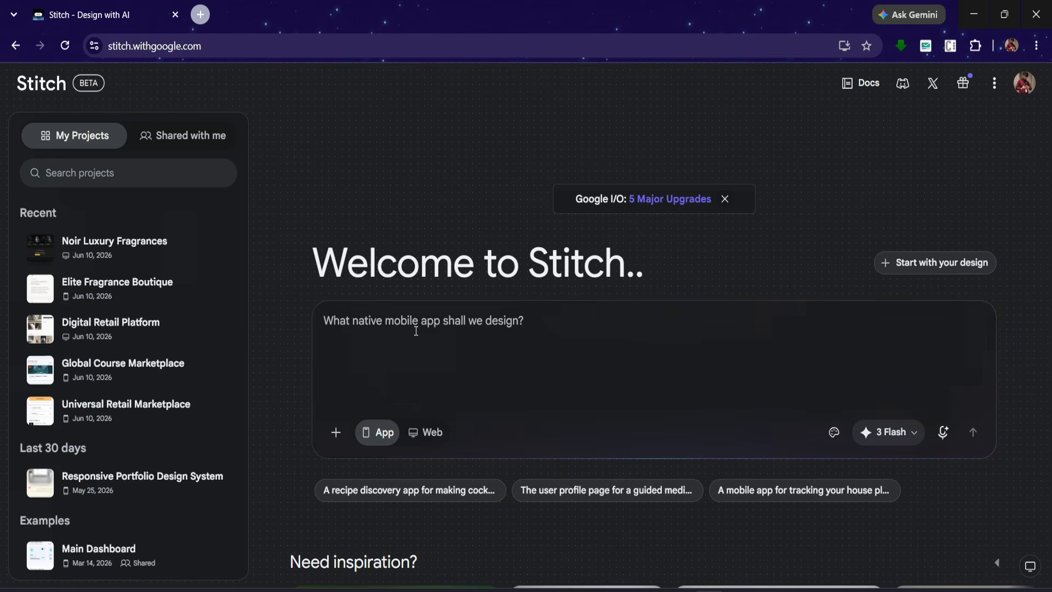
left_click(335, 433)
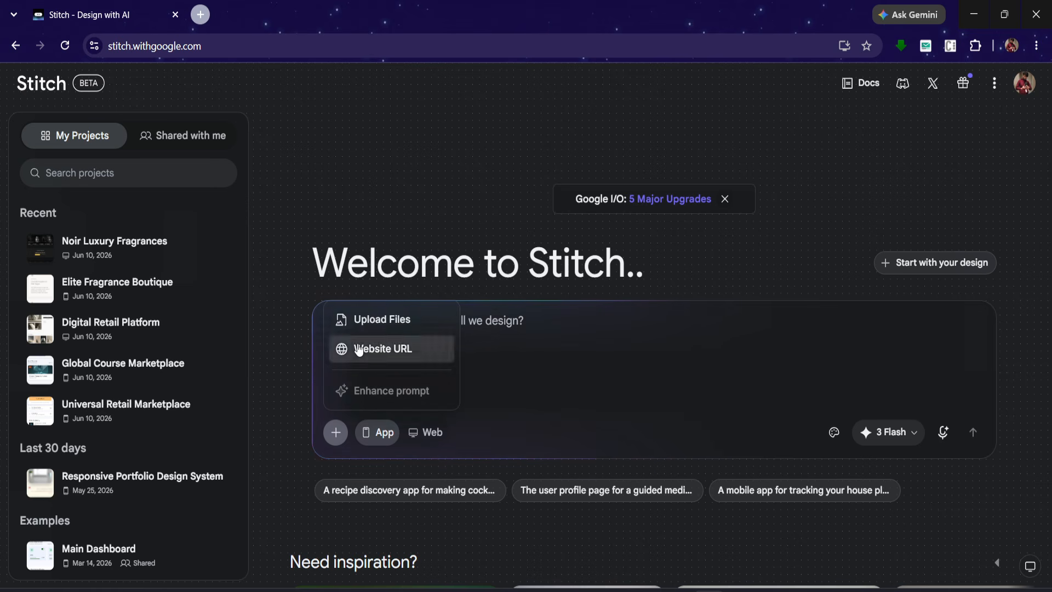
left_click(359, 350)
type("https://www.amazon.in/")
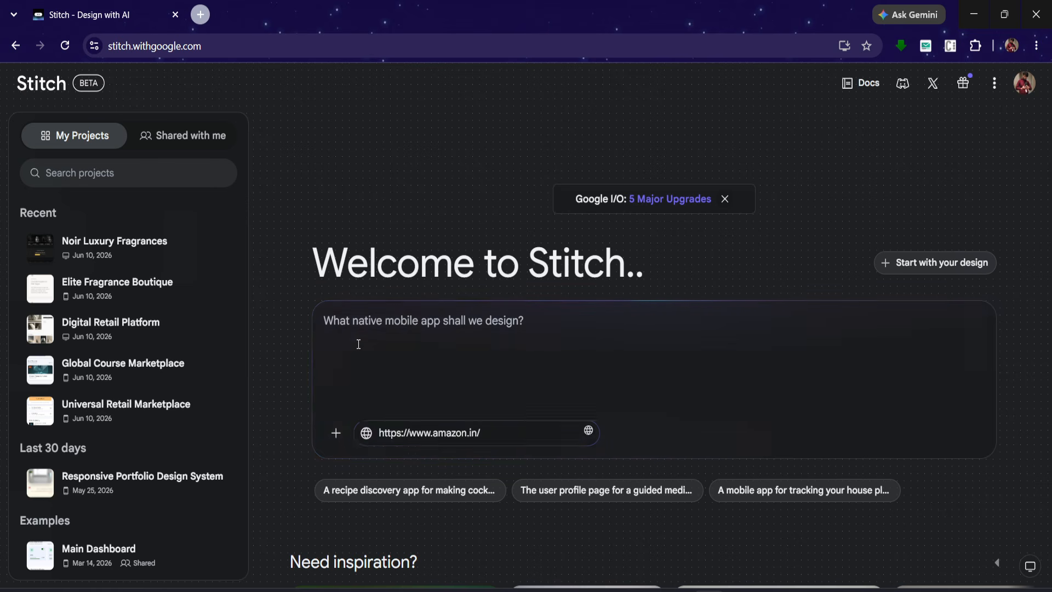
key("Return")
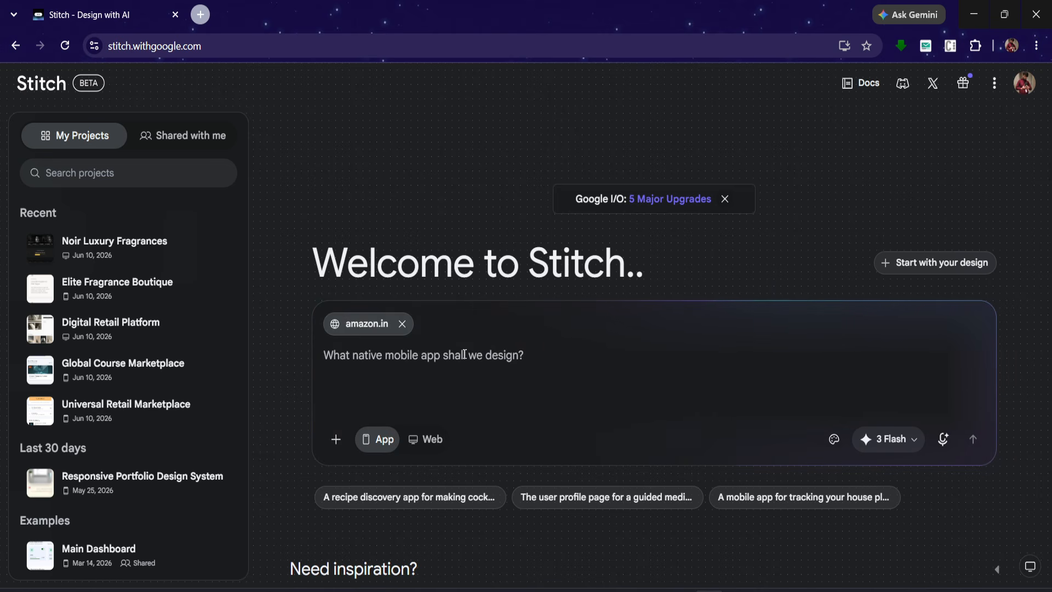
For the Web type, submit the prompt "take the above website as refernce and create a similar website for me with better UI then this".
type("tak")
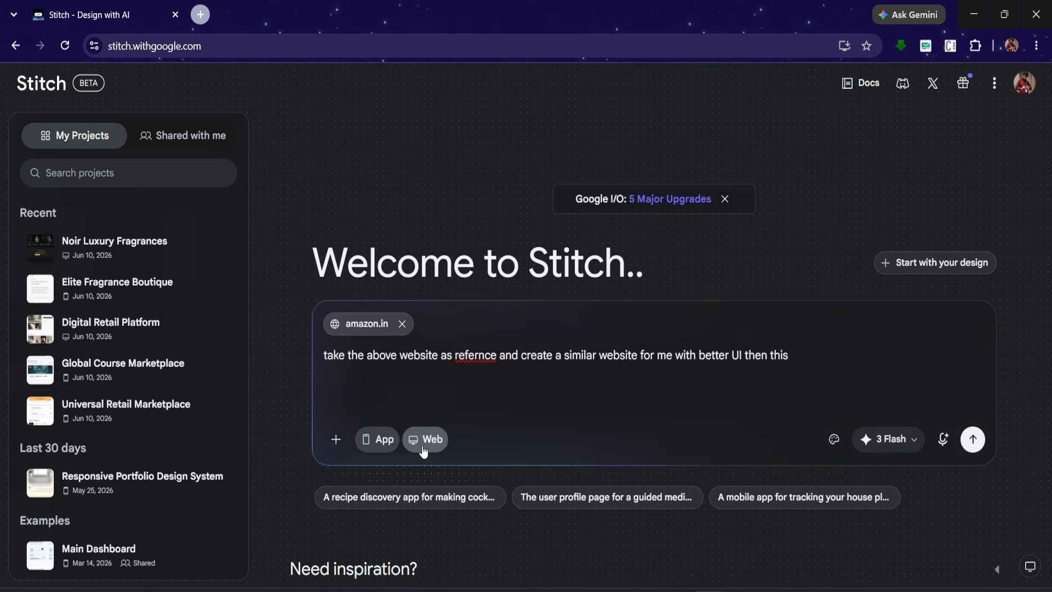
left_click(423, 447)
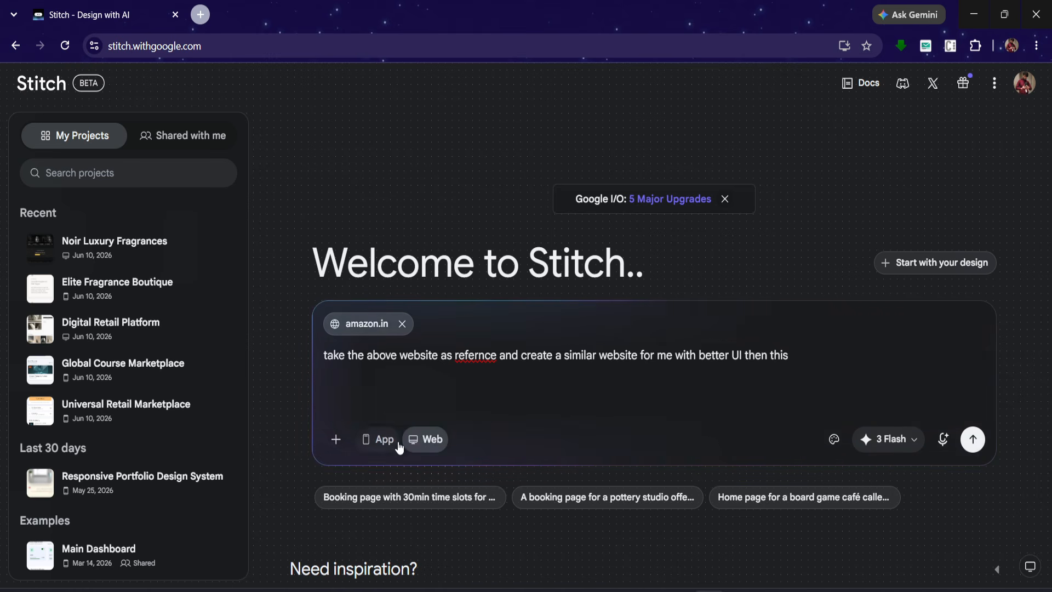
left_click(975, 439)
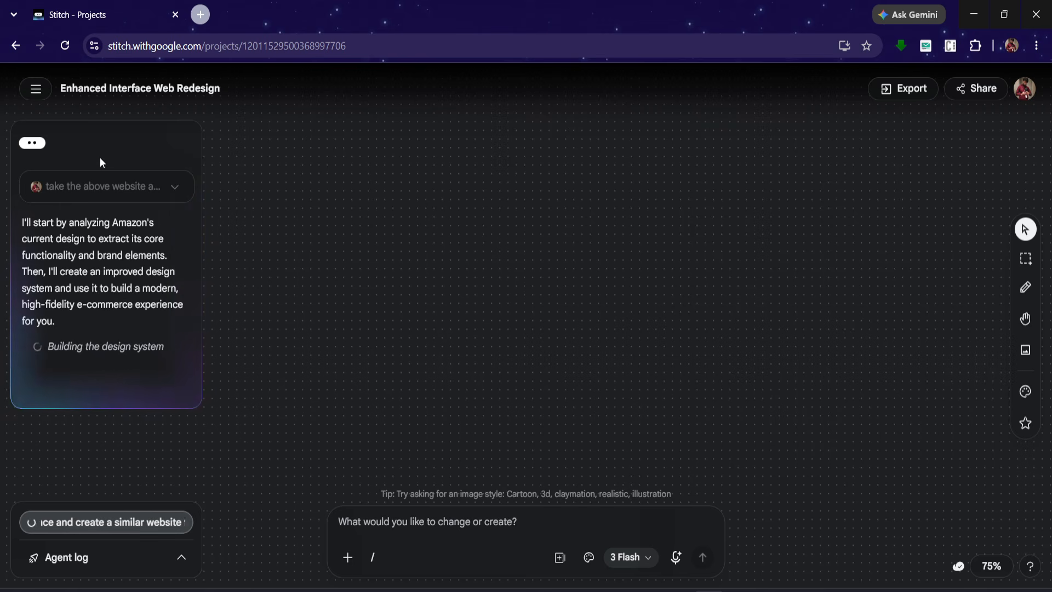
left_click(53, 555)
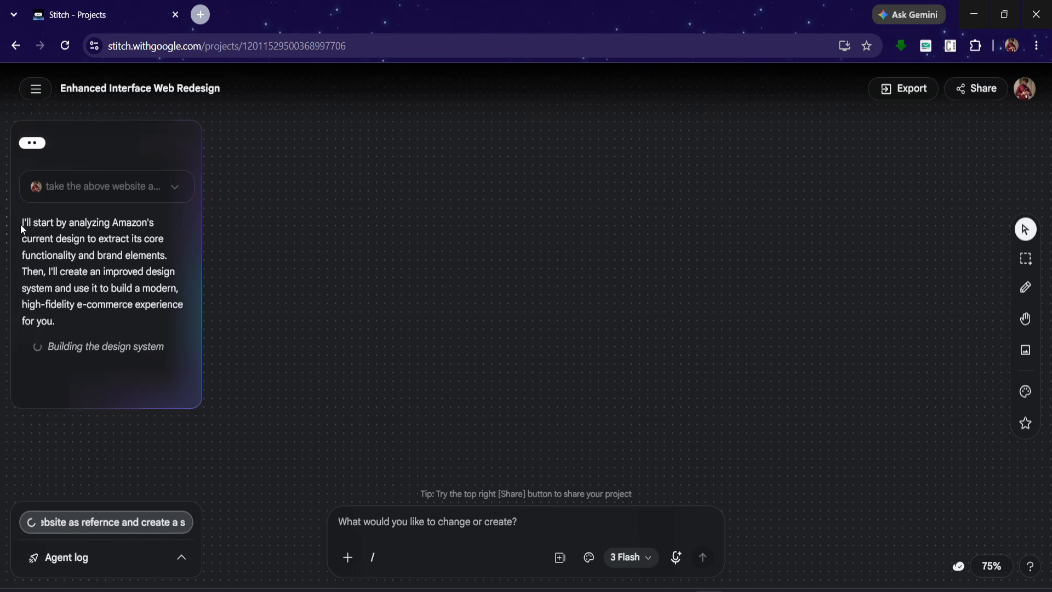
left_click_drag(21, 224, 58, 331)
left_click(58, 331)
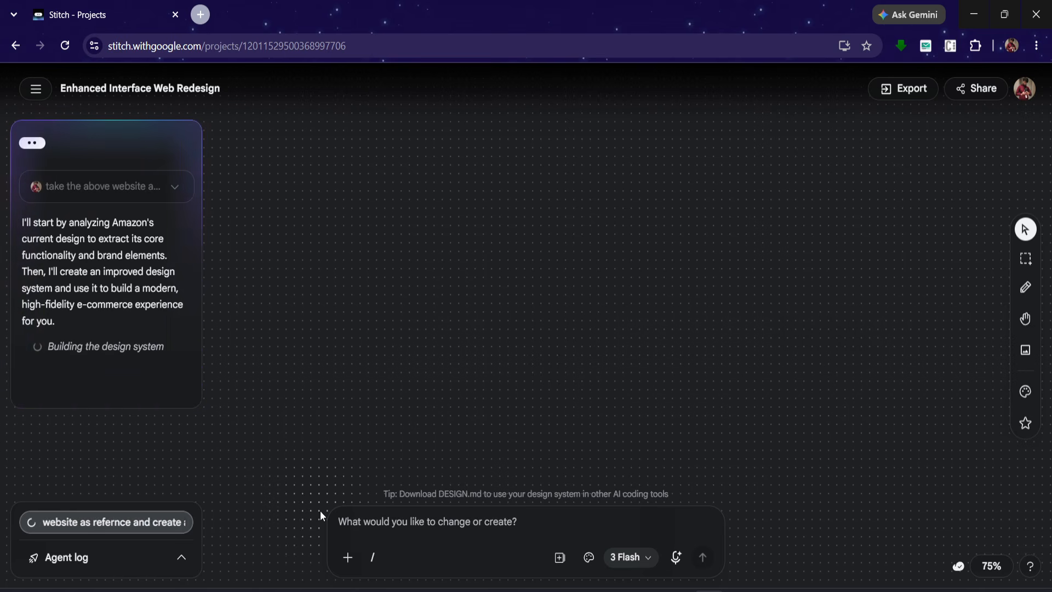
left_click(391, 524)
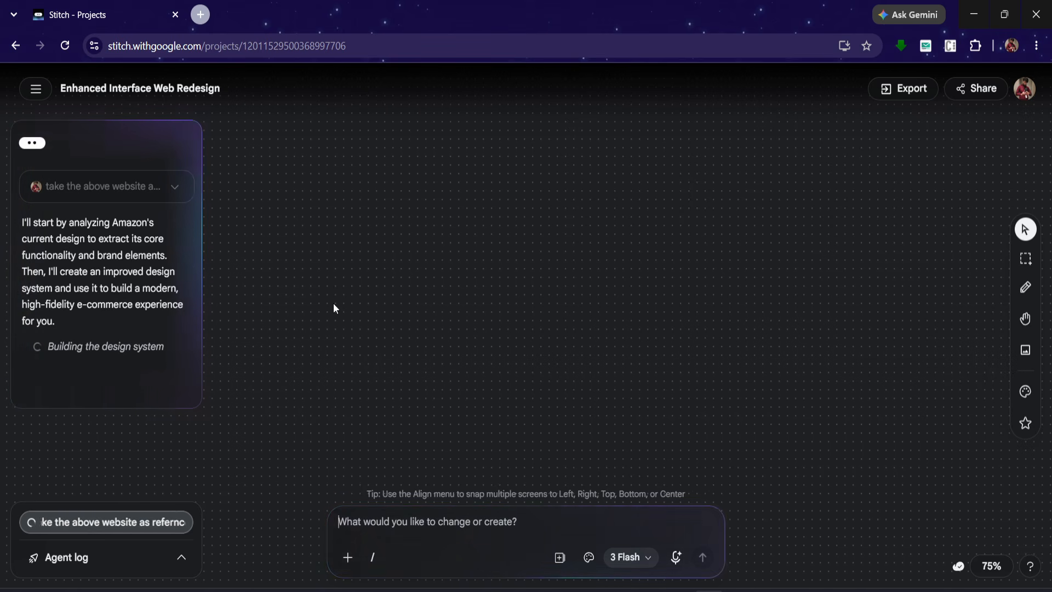
left_click(628, 558)
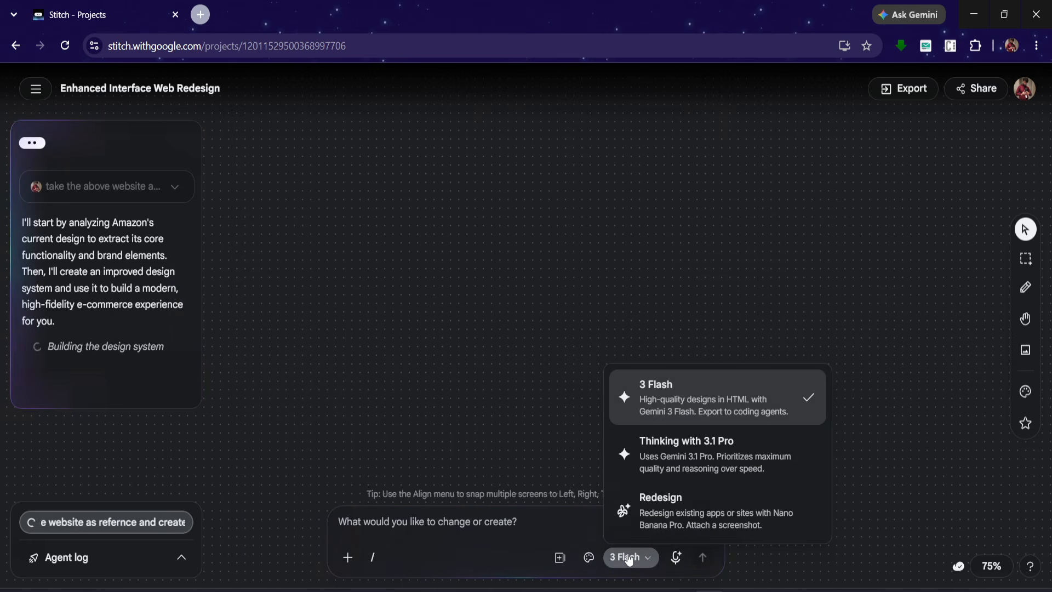
left_click(458, 522)
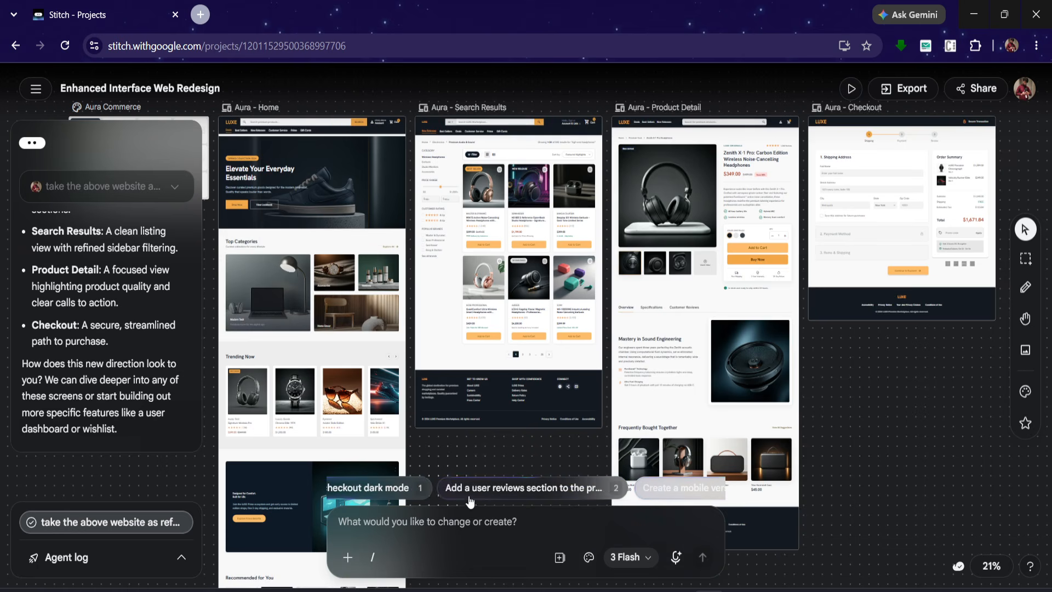
Apply the suggested change "Make the checkout dark mode" and select the generated dark checkout screen.
left_click(378, 487)
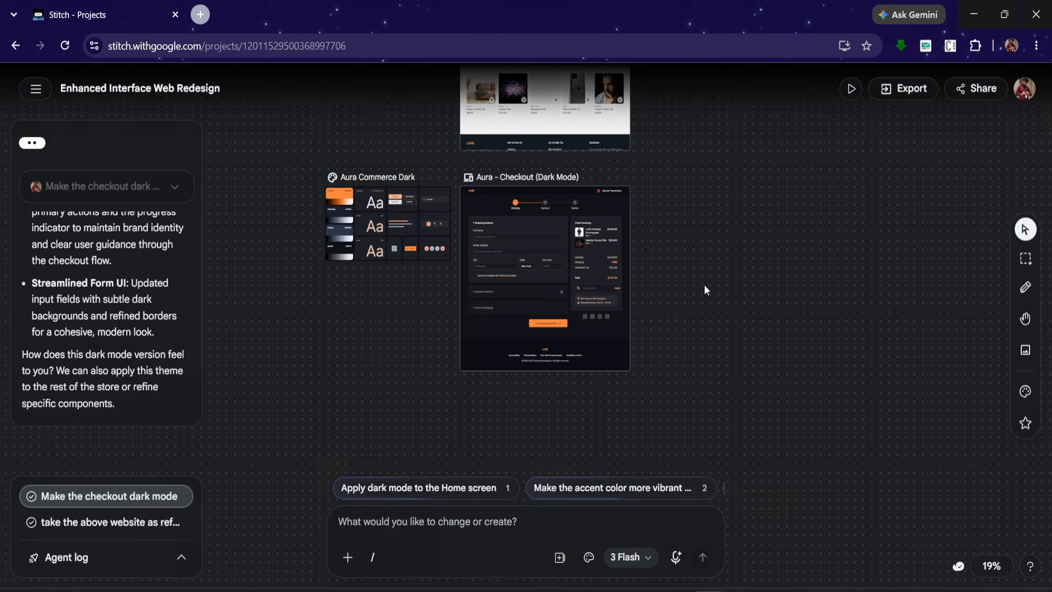
left_click_drag(697, 284, 660, 293)
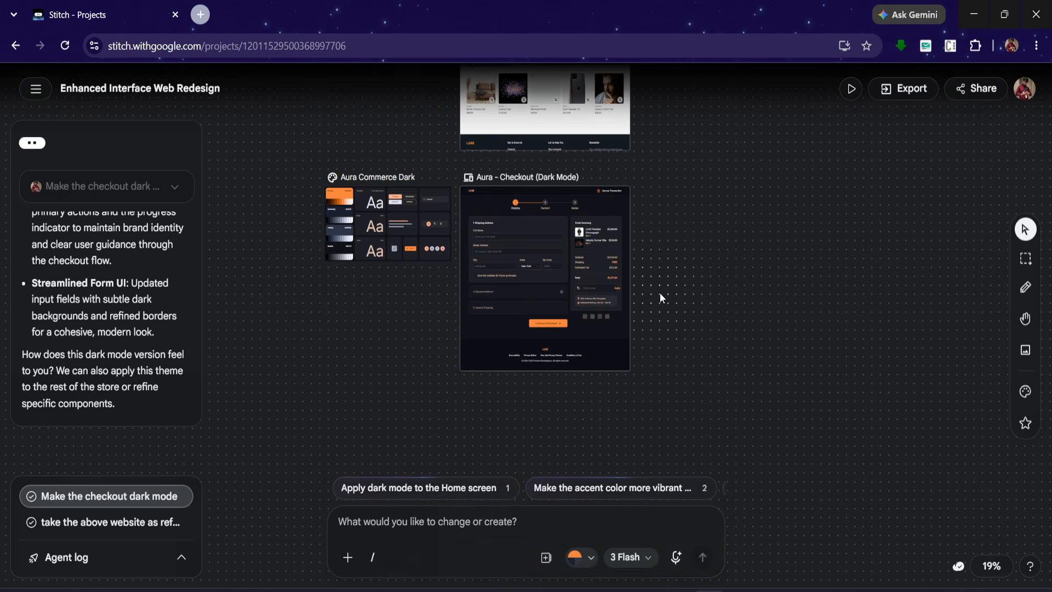
left_click(546, 284)
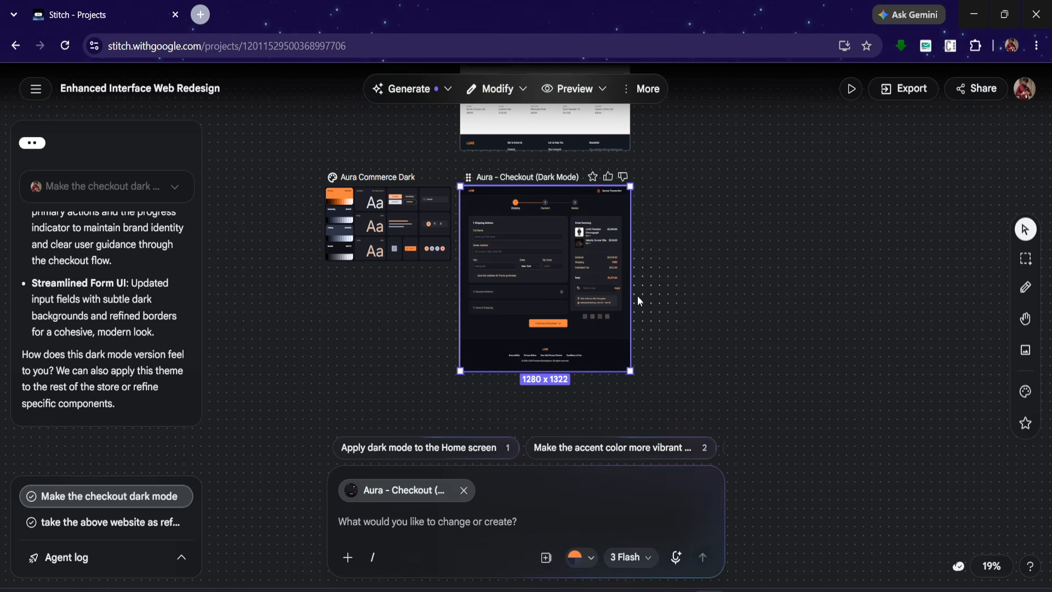
Select the Aura Home, Search Results, Product Detail and light Checkout screens together and generate an Instant Prototype from them.
scroll(636, 295, "up", 5)
scroll(637, 294, "down", 3)
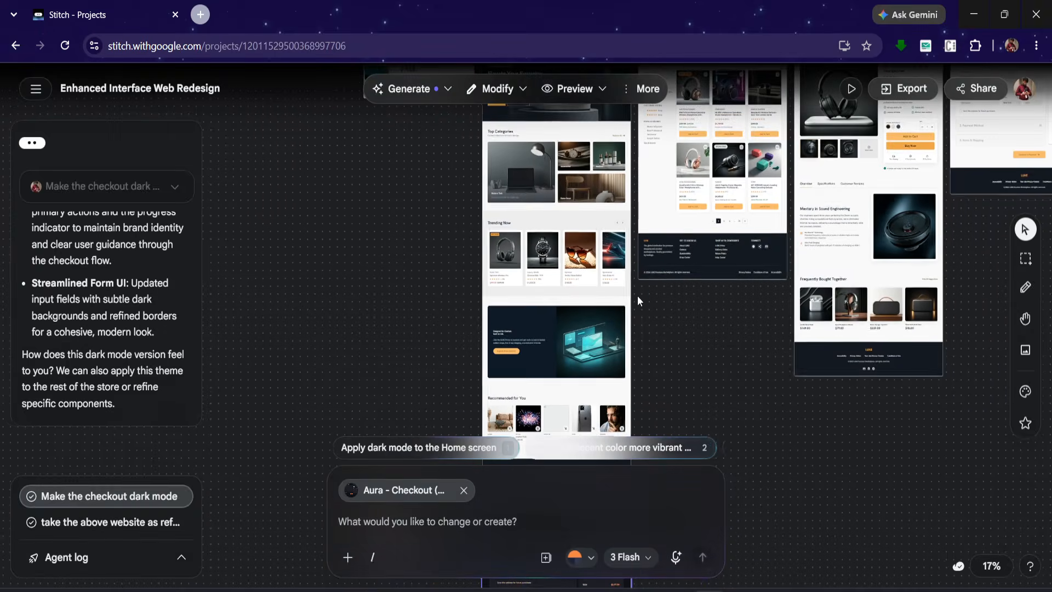
scroll(638, 301, "left", 1)
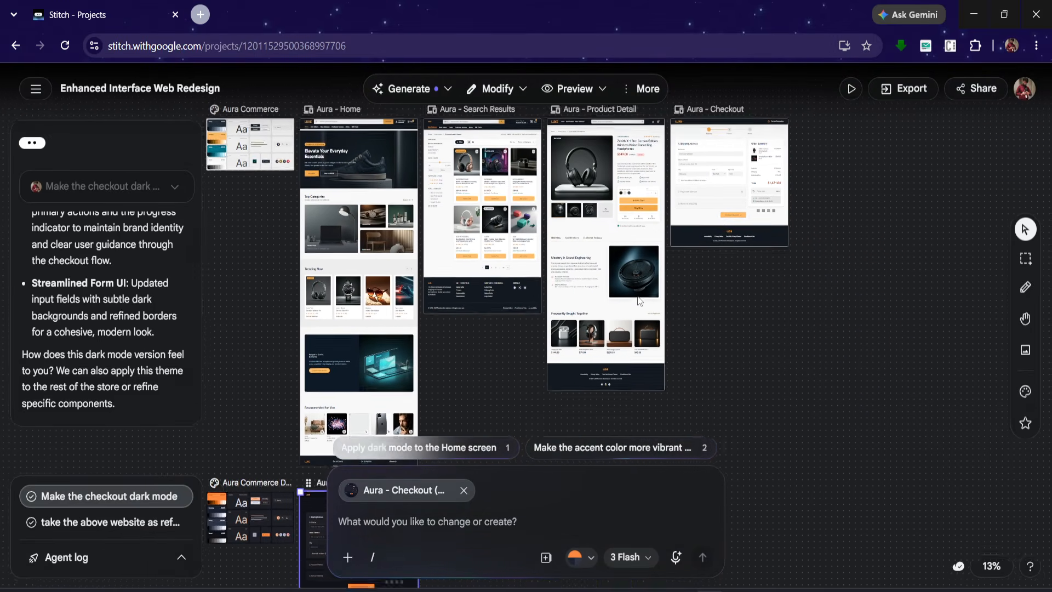
left_click(926, 278)
left_click_drag(924, 275, 414, 194)
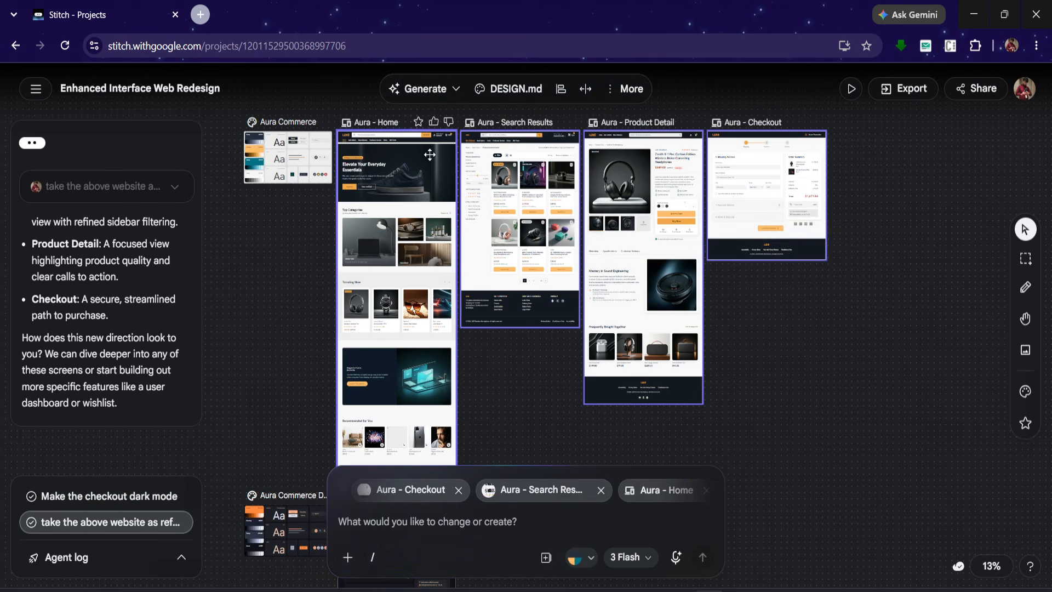
left_click(445, 91)
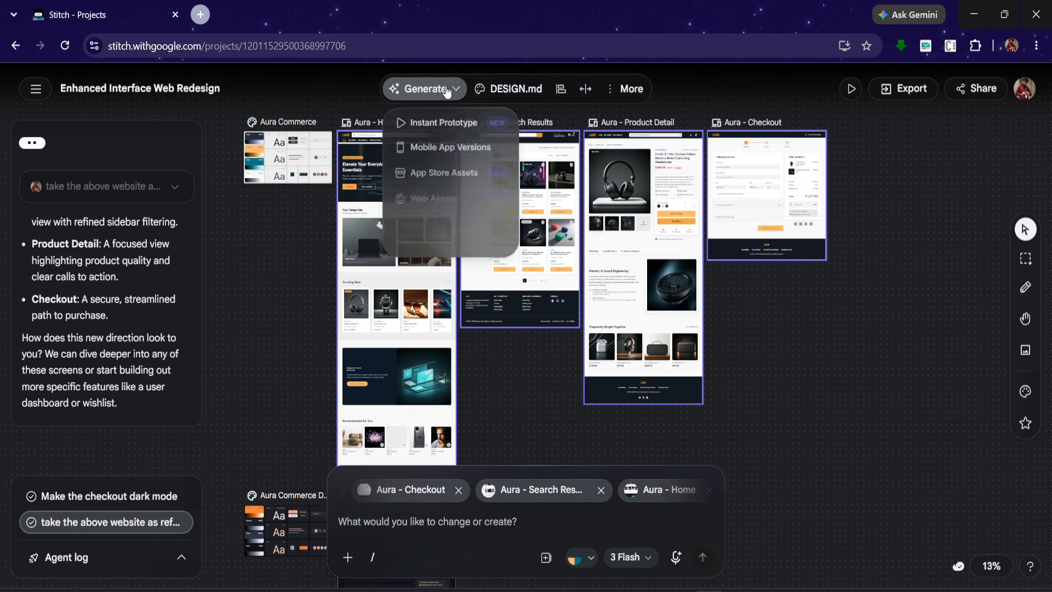
left_click(445, 123)
left_click(495, 325)
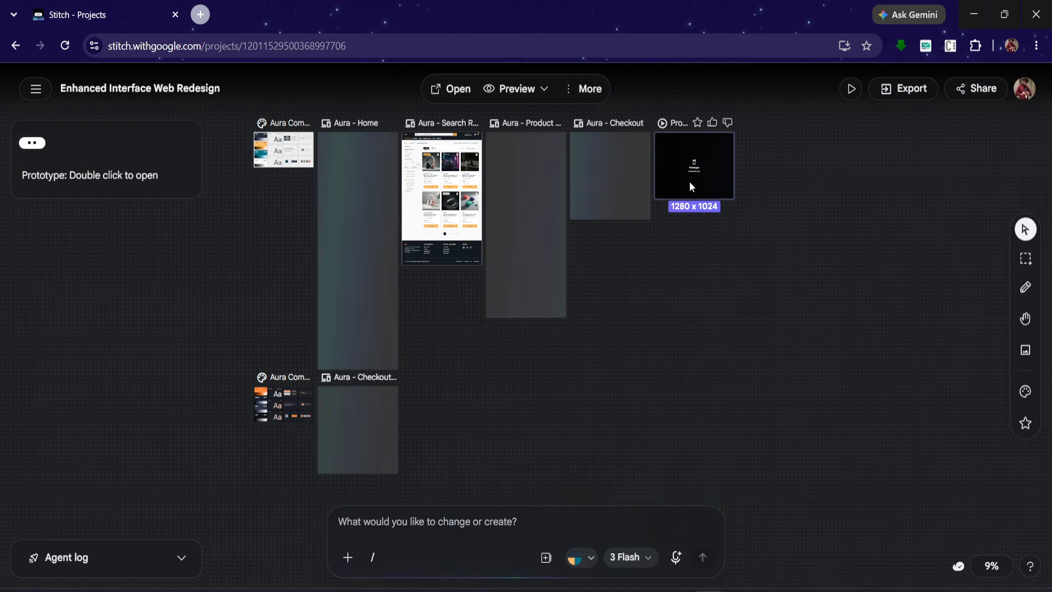
Open the generated prototype and review its screen list and the Home screen from the hero banner to the Prime benefits section.
double_click(689, 182)
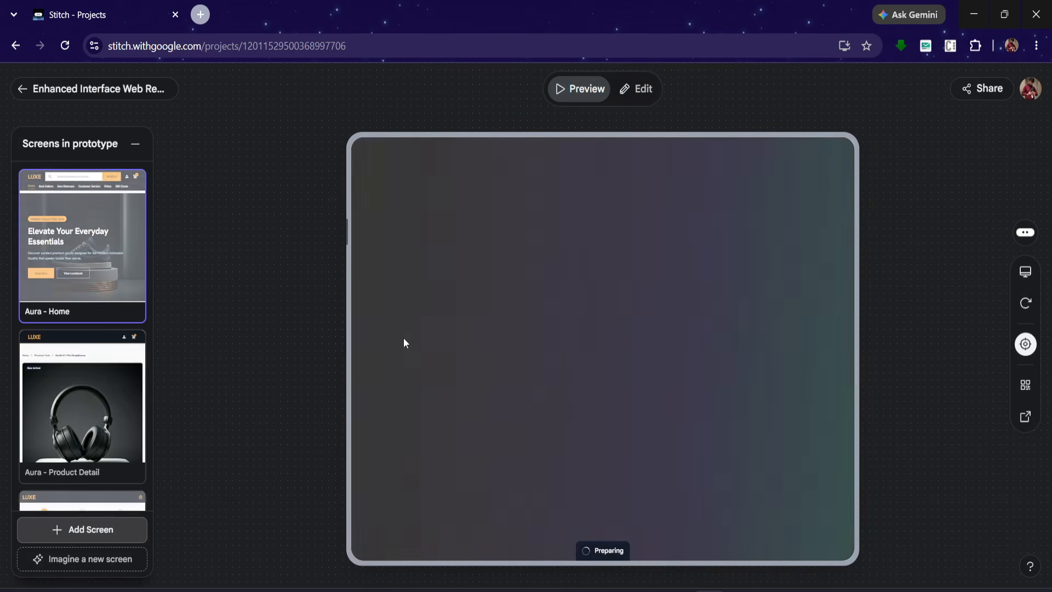
scroll(87, 208, "down", 5)
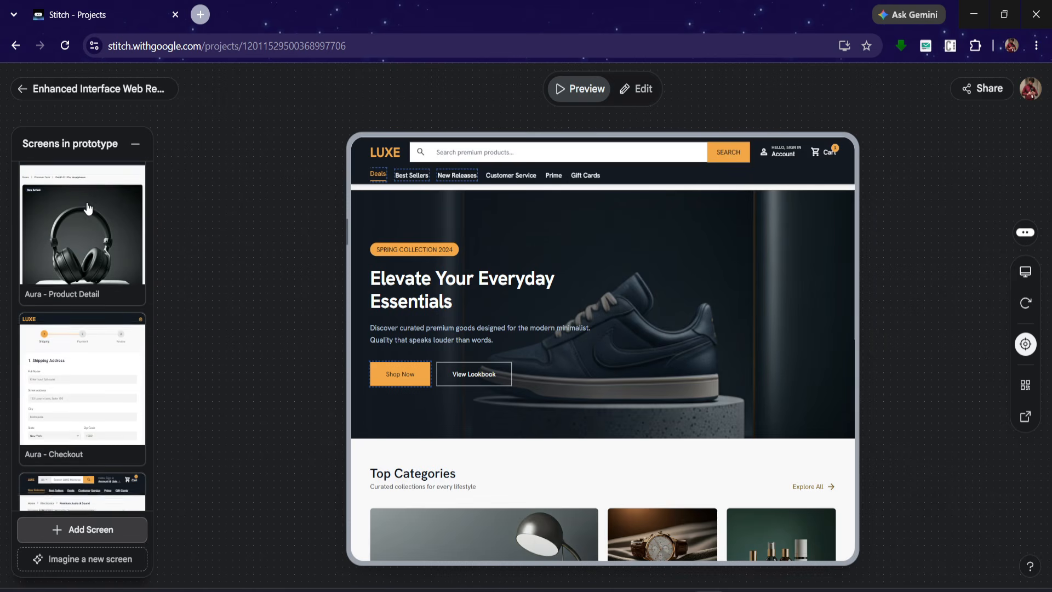
scroll(87, 208, "up", 5)
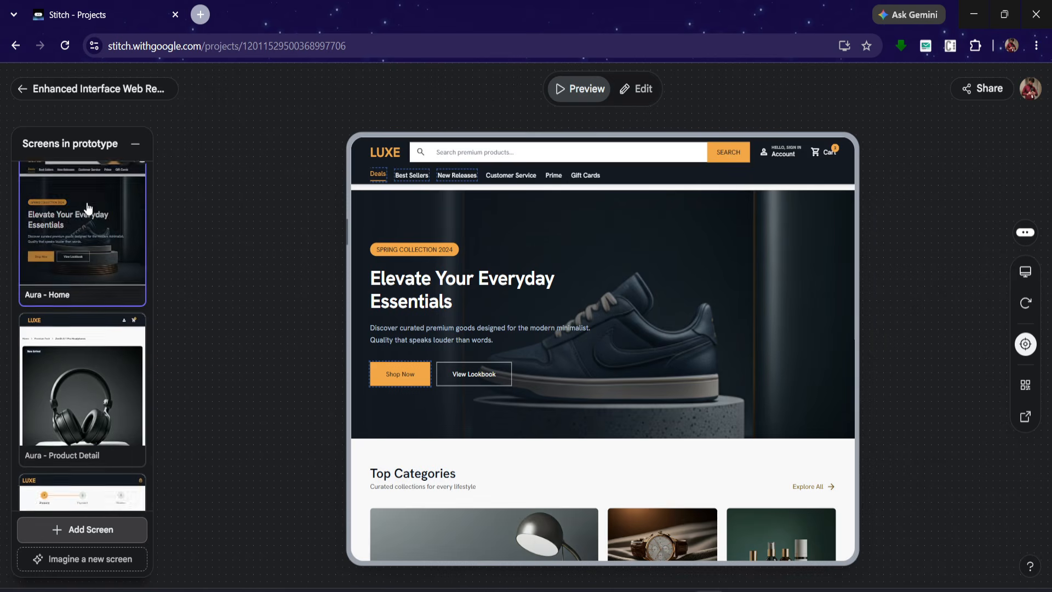
scroll(428, 274, "down", 15)
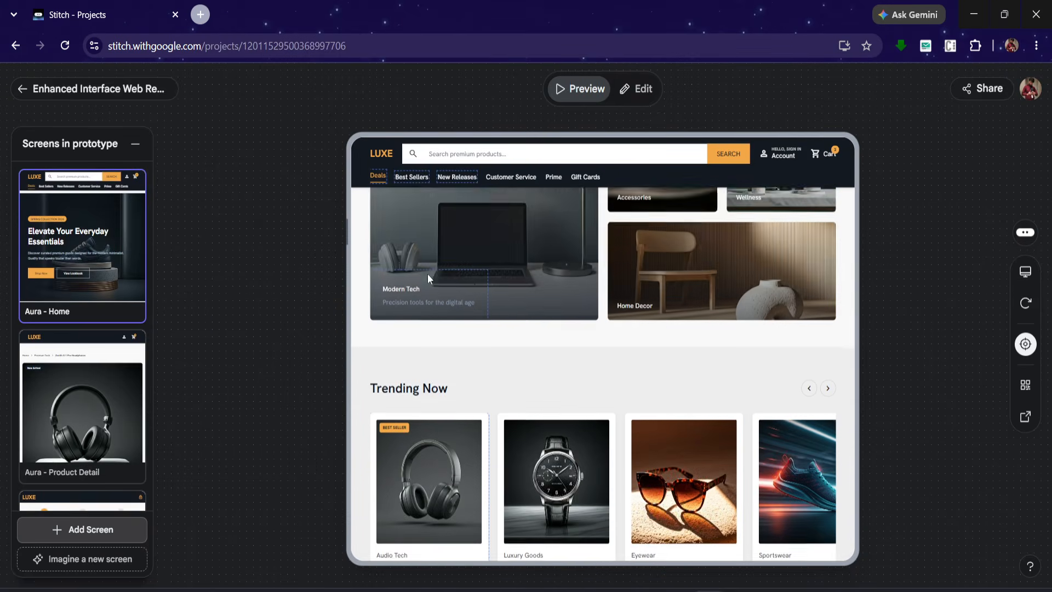
scroll(427, 274, "down", 10)
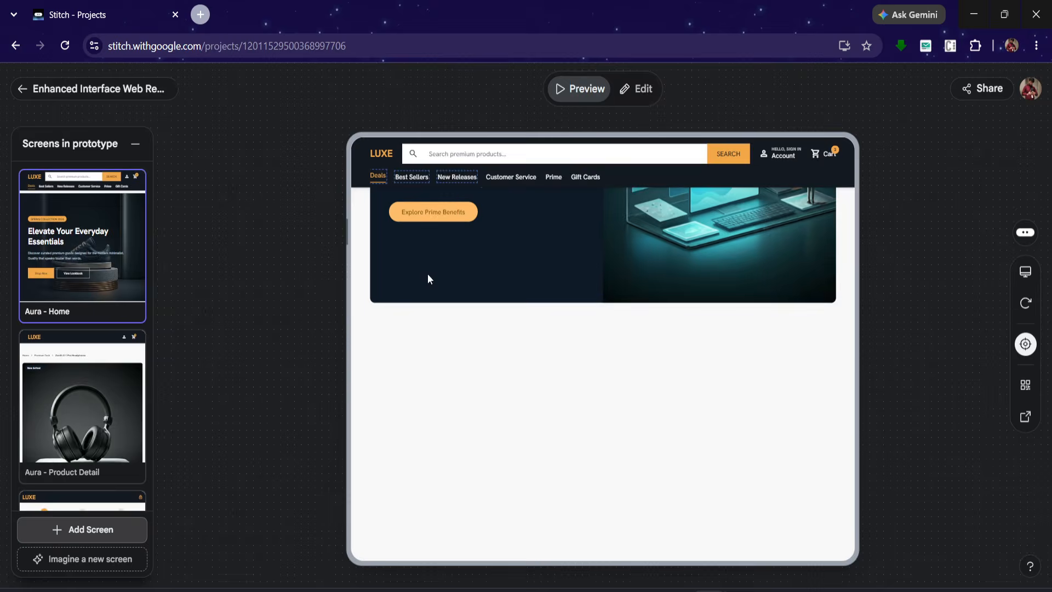
scroll(427, 274, "up", 20)
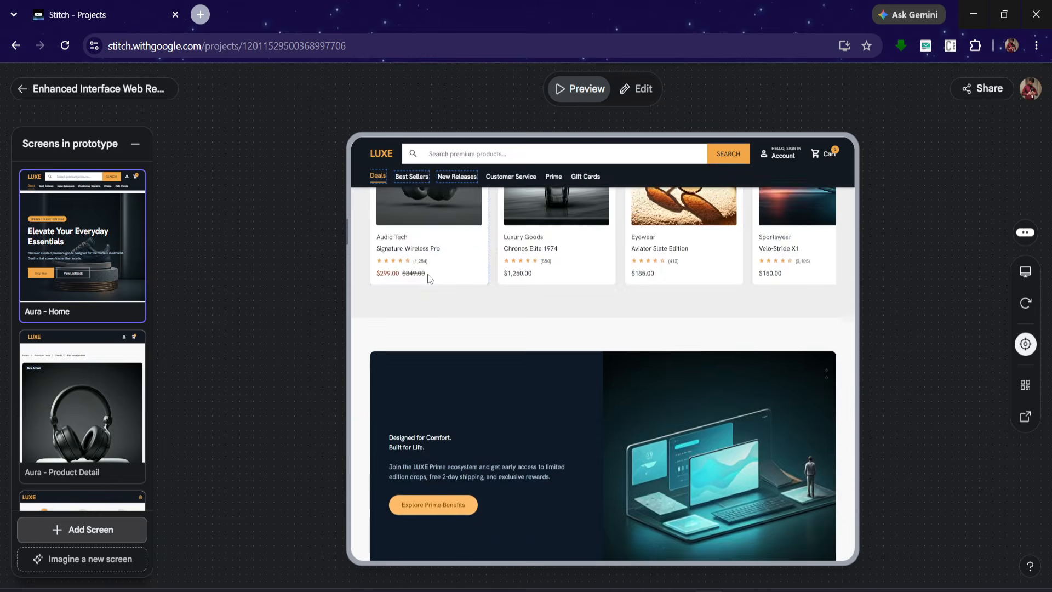
Follow the Best Sellers link in the prototype and examine the Search Results screen's filters and product cards.
left_click(411, 175)
scroll(466, 425, "down", 8)
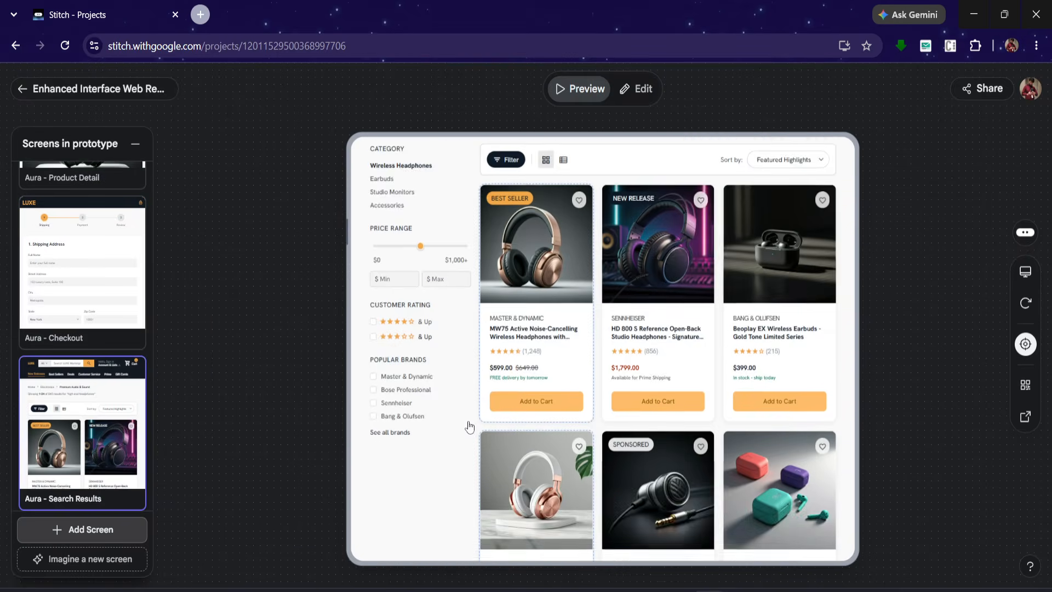
scroll(469, 426, "up", 8)
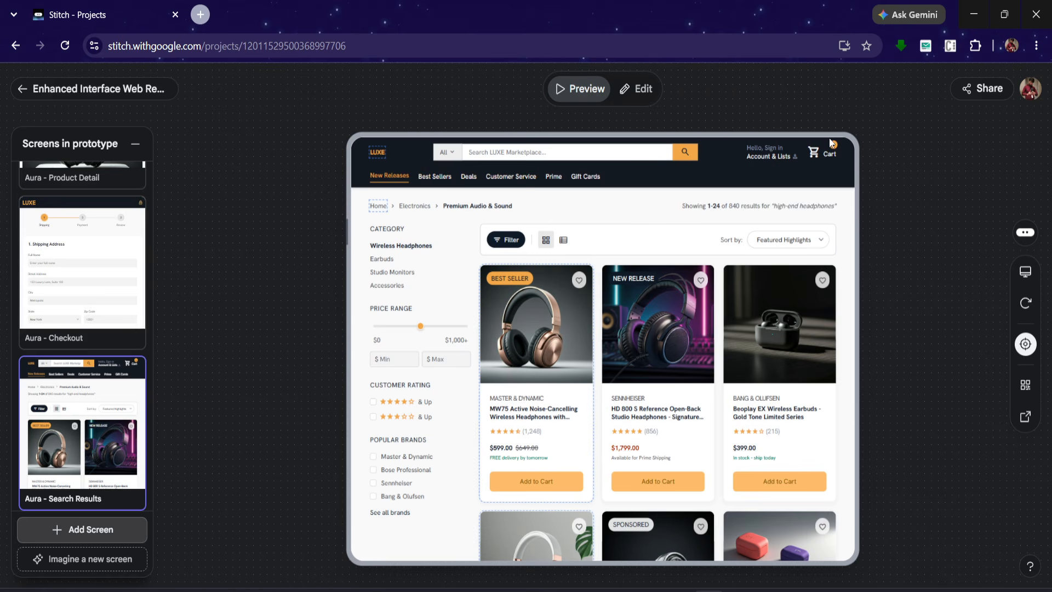
scroll(68, 383, "down", 1)
scroll(69, 383, "up", 3)
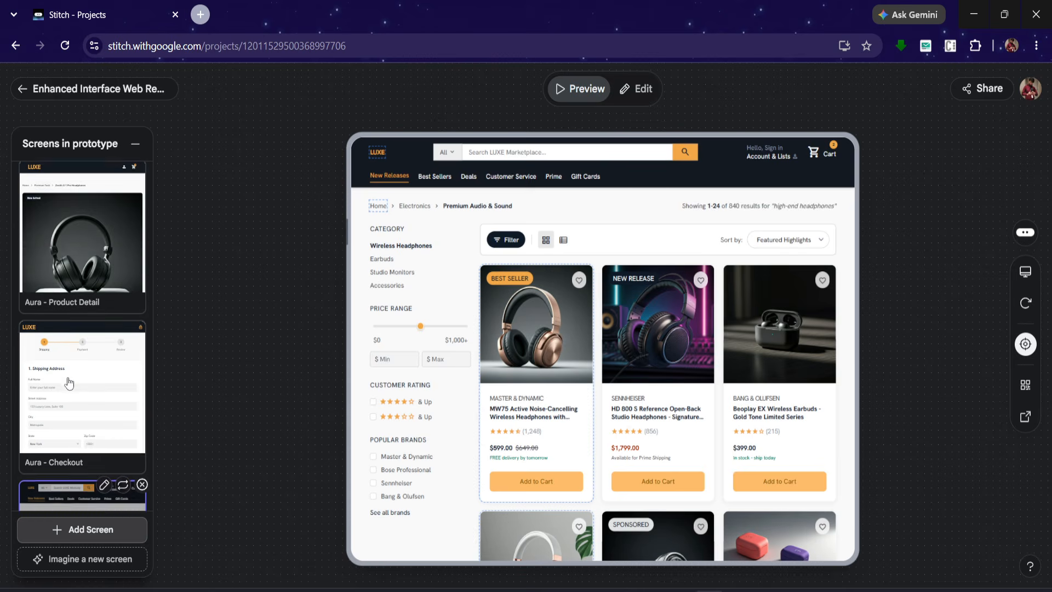
Preview the prototype's Checkout screen, collapse the list of screens and return to the project canvas.
left_click(69, 383)
scroll(583, 371, "down", 2)
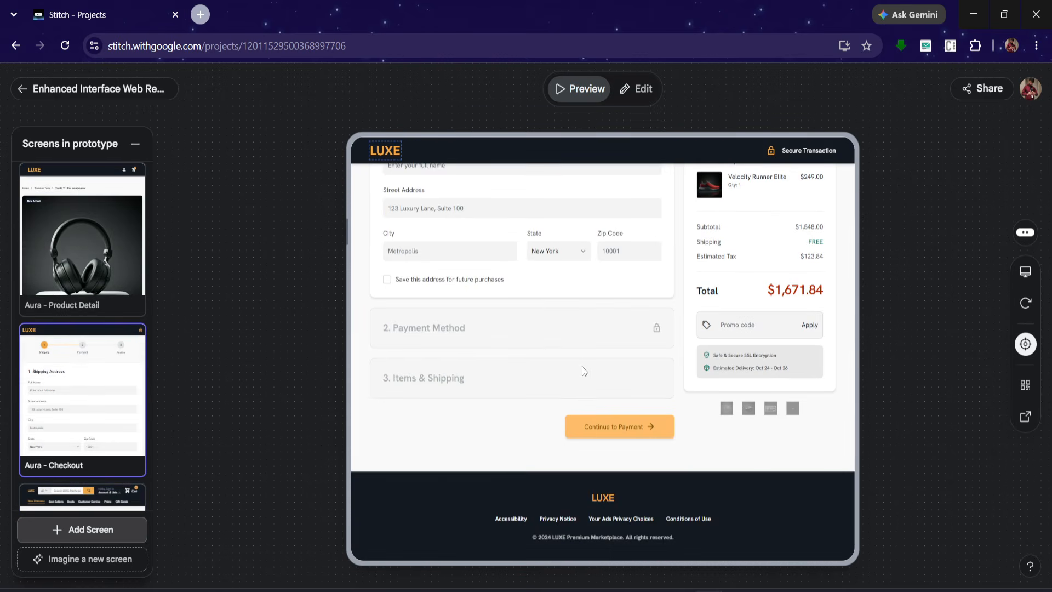
scroll(582, 366, "up", 2)
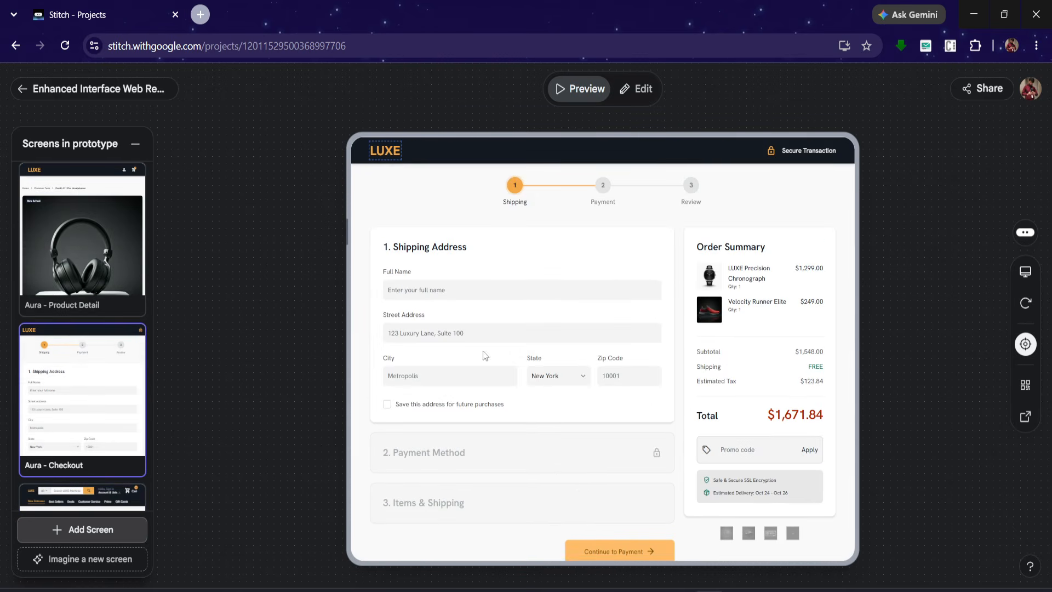
scroll(89, 209, "up", 3)
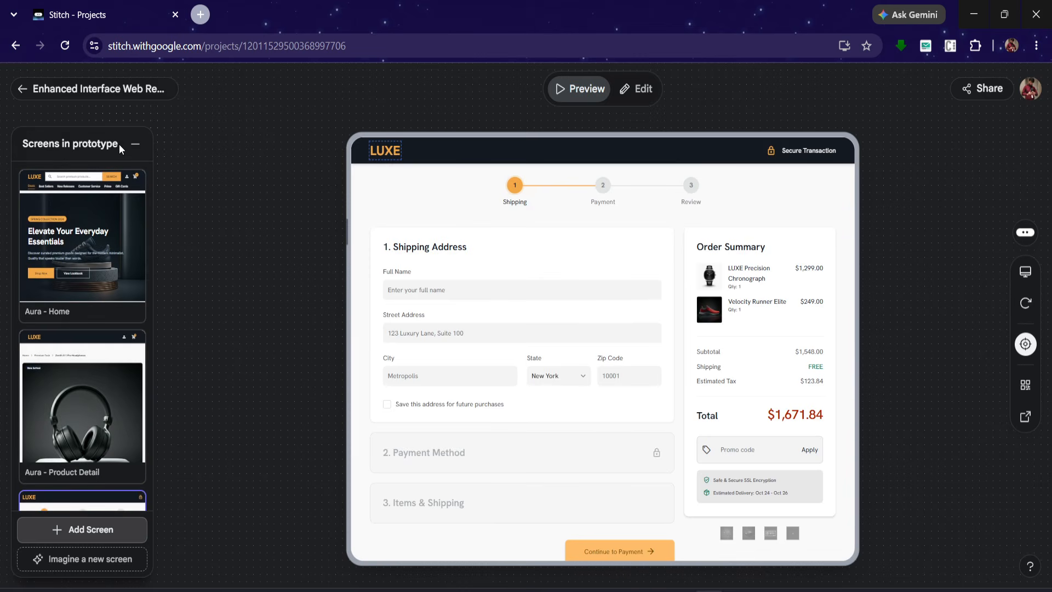
left_click(135, 144)
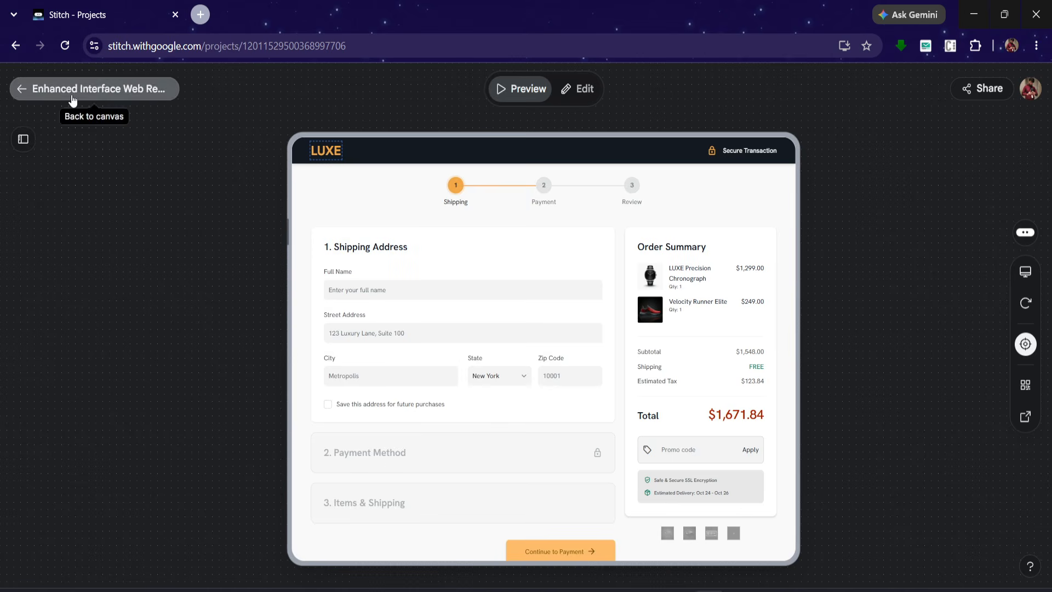
left_click(73, 98)
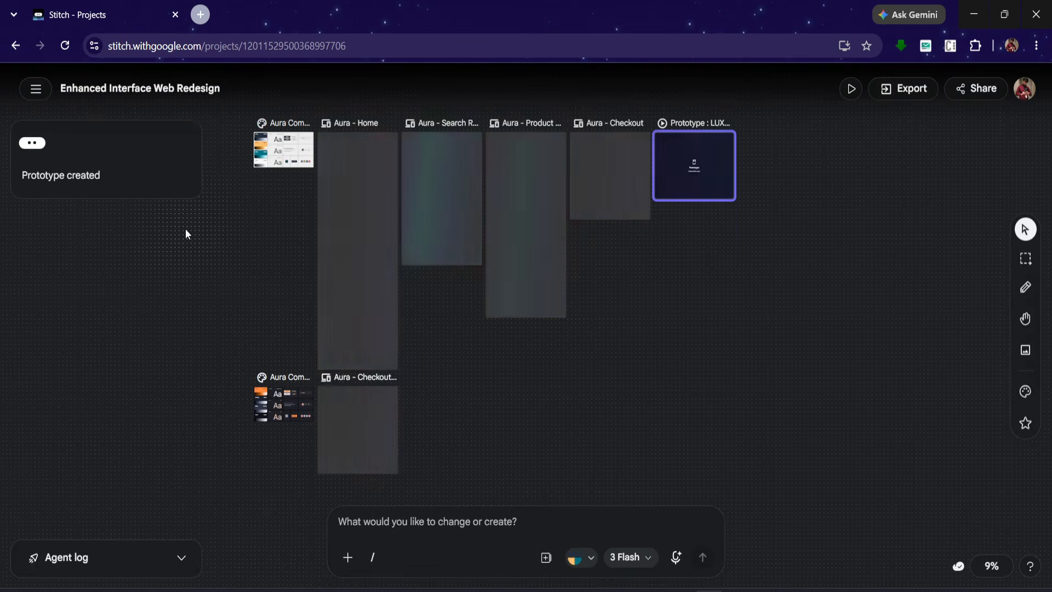